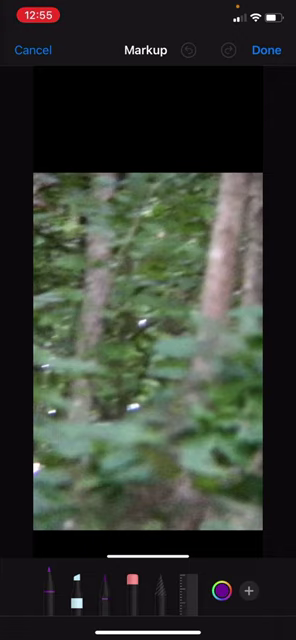
Step: Draw a long purple diagonal line, a D-shaped face outline and a hand shape
mouse_move(258, 372)
left_mouse_down()
mouse_move(165, 437)
mouse_move(35, 500)
left_mouse_up()
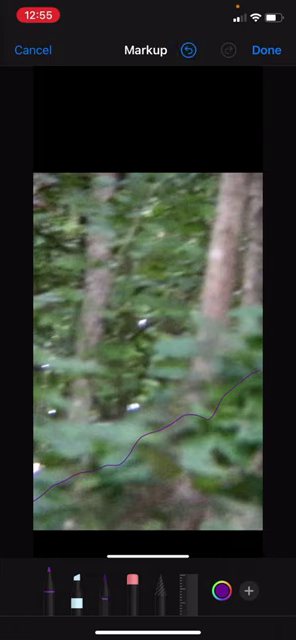
left_click_drag(88, 376, 130, 412)
mouse_move(62, 415)
left_mouse_down()
mouse_move(63, 456)
mouse_move(72, 428)
mouse_move(84, 408)
left_mouse_up()
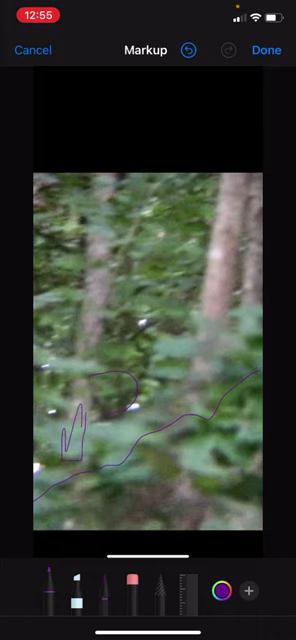
left_click_drag(92, 425, 120, 423)
left_click_drag(96, 376, 97, 388)
Step: Arc purple strokes around the D-shaped outline and add a bracket to its right
left_click_drag(82, 358, 130, 408)
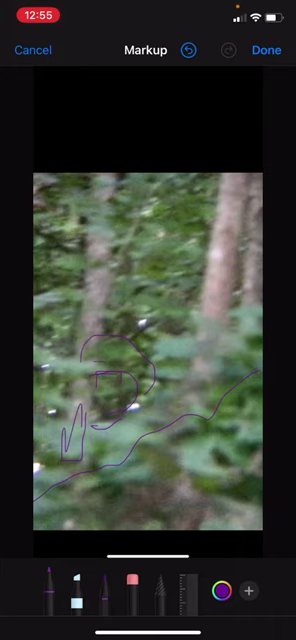
left_click_drag(91, 367, 99, 367)
mouse_move(100, 312)
left_mouse_down()
mouse_move(146, 325)
mouse_move(150, 348)
left_mouse_up()
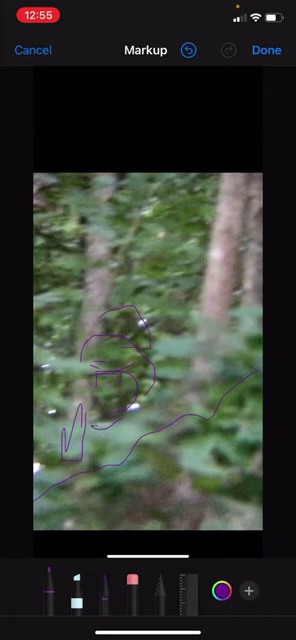
mouse_move(205, 273)
left_mouse_down()
mouse_move(162, 316)
mouse_move(178, 340)
mouse_move(196, 341)
left_mouse_up()
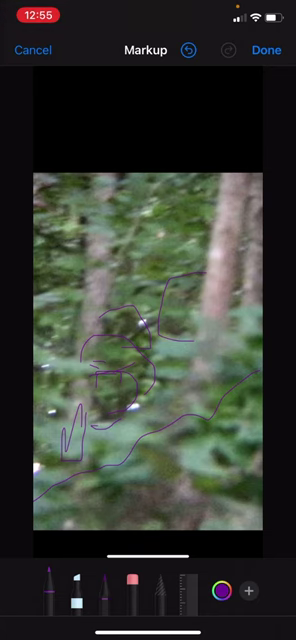
scroll(90, 295, "up", 3)
scroll(90, 295, "up", 2)
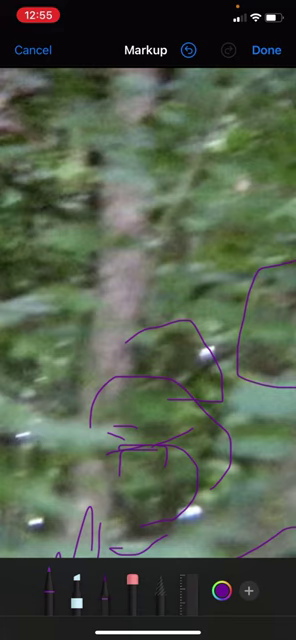
scroll(150, 400, "up", 2)
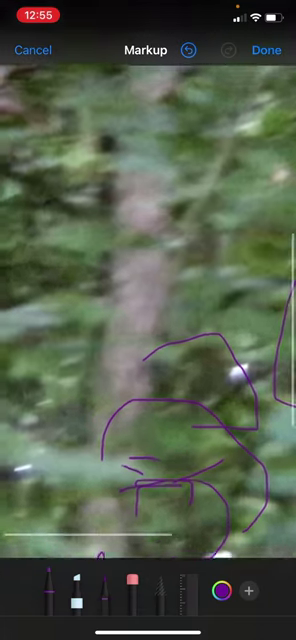
scroll(150, 400, "up", 2)
scroll(150, 400, "down", 2)
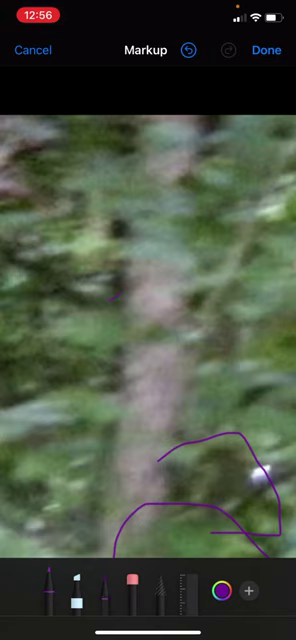
Step: Draw a purple face outline at the left with two eyes and a mouth
left_click_drag(20, 265, 122, 295)
mouse_move(22, 265)
left_mouse_down()
mouse_move(4, 232)
mouse_move(10, 208)
mouse_move(55, 187)
mouse_move(117, 188)
left_mouse_up()
mouse_move(12, 232)
left_mouse_down()
mouse_move(44, 234)
mouse_move(22, 244)
left_mouse_up()
left_click_drag(64, 224, 97, 224)
left_click_drag(97, 224, 90, 233)
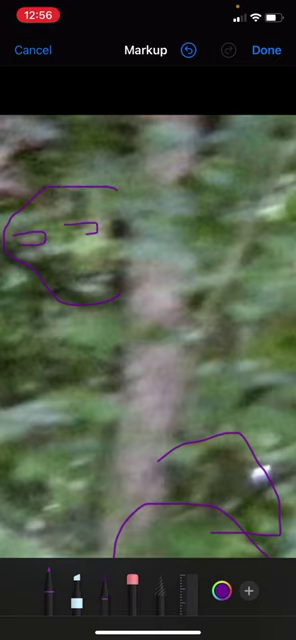
mouse_move(64, 226)
left_mouse_down()
mouse_move(57, 255)
mouse_move(92, 254)
left_mouse_up()
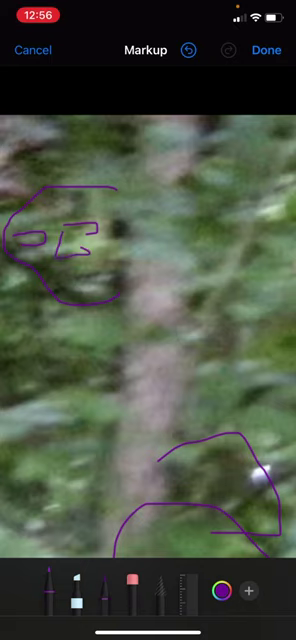
left_click_drag(78, 271, 108, 270)
left_click_drag(108, 272, 72, 283)
Step: Extend the face outline, add an arrow to its right and a curve below
left_click_drag(117, 188, 130, 215)
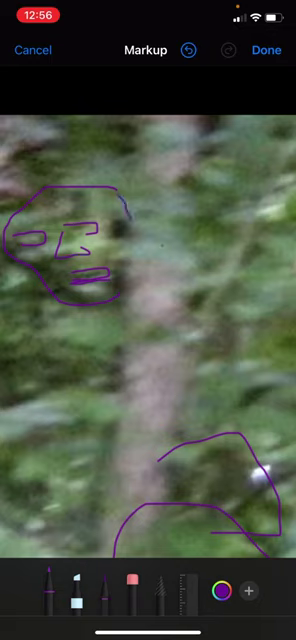
left_click_drag(162, 244, 218, 242)
left_click_drag(197, 218, 220, 240)
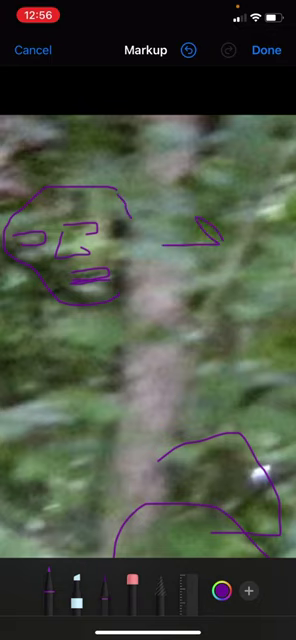
mouse_move(30, 280)
left_mouse_down()
mouse_move(3, 291)
mouse_move(6, 390)
mouse_move(12, 445)
mouse_move(20, 472)
mouse_move(88, 490)
left_mouse_up()
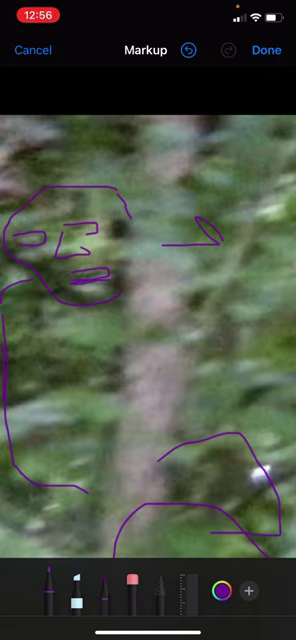
Step: Sketch a second face below the first with eyes and a mouth loop
left_click_drag(118, 337, 75, 484)
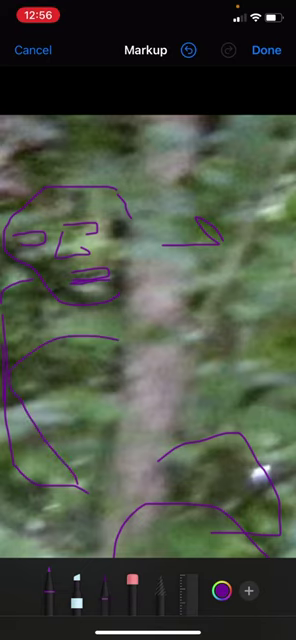
left_click_drag(82, 363, 82, 382)
left_click_drag(45, 376, 15, 390)
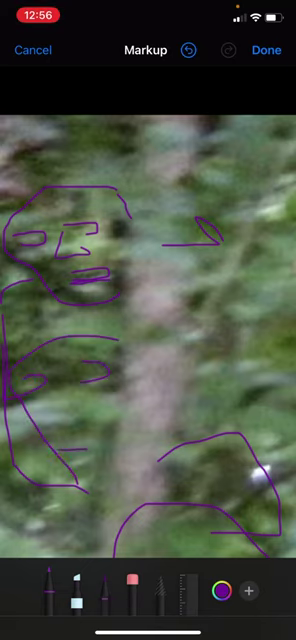
left_click_drag(45, 450, 45, 482)
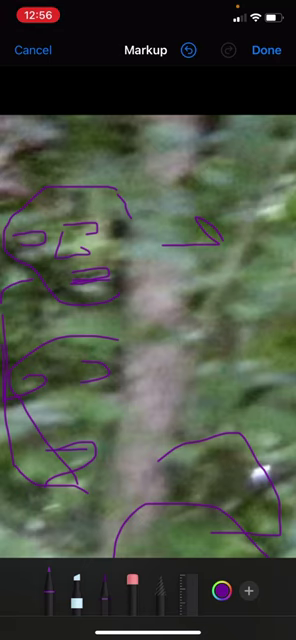
scroll(148, 330, "down", 3)
left_click_drag(140, 480, 215, 500)
scroll(148, 330, "down", 3)
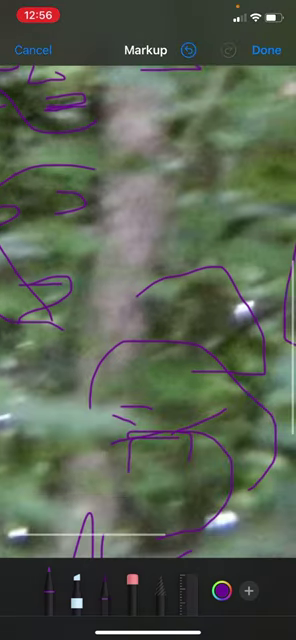
scroll(148, 330, "down", 2)
scroll(148, 330, "down", 2)
scroll(148, 330, "up", 1)
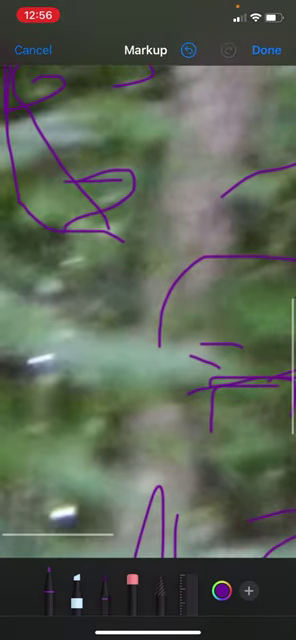
Step: Draw a C-shaped face with eye marks, circle the left white spot and add a dot
mouse_move(125, 258)
left_mouse_down()
mouse_move(72, 270)
mouse_move(67, 305)
mouse_move(120, 338)
left_mouse_up()
mouse_move(108, 300)
left_mouse_down()
mouse_move(70, 326)
mouse_move(92, 300)
mouse_move(122, 302)
left_mouse_up()
left_click_drag(79, 284, 86, 295)
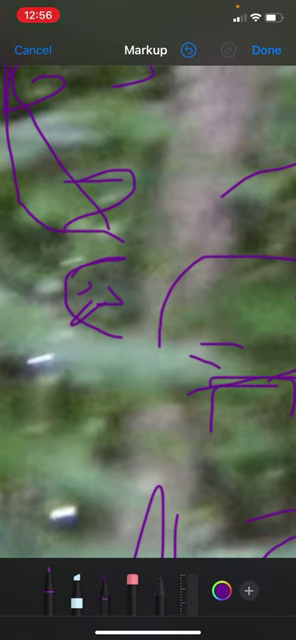
scroll(148, 310, "down", 3)
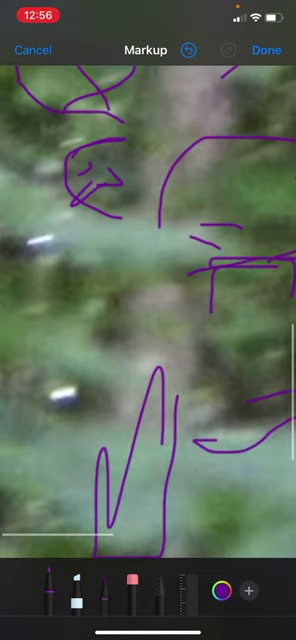
mouse_move(82, 371)
left_mouse_down()
mouse_move(82, 411)
mouse_move(40, 408)
mouse_move(78, 393)
left_mouse_up()
left_click_drag(15, 231, 22, 249)
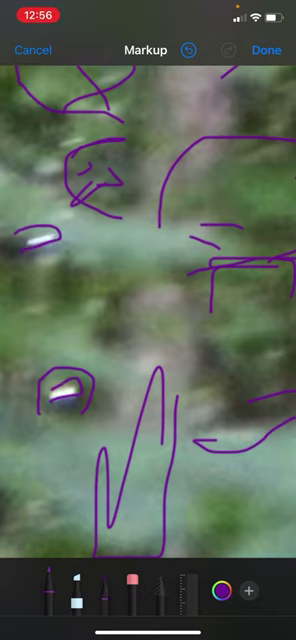
left_click(29, 190)
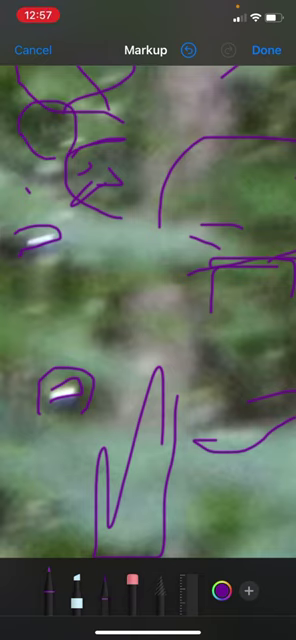
scroll(40, 100, "up", 5)
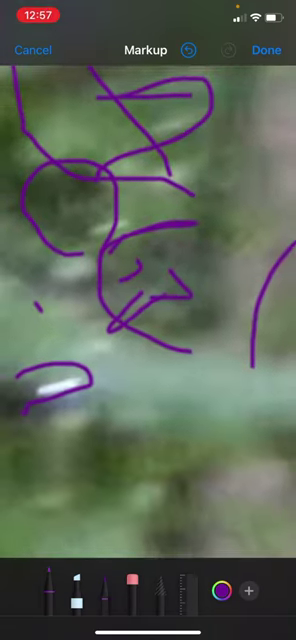
scroll(148, 300, "down", 5)
scroll(148, 300, "down", 5)
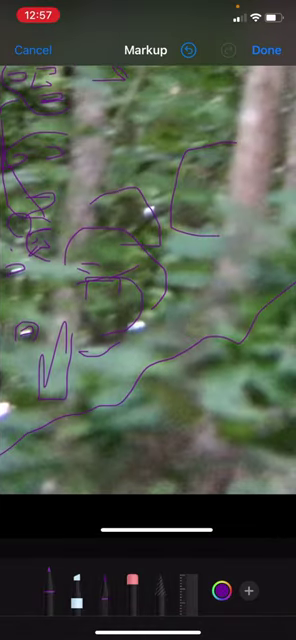
Step: Finish the markup session, then add detail marks and a loop over the hand sketch
left_click(266, 50)
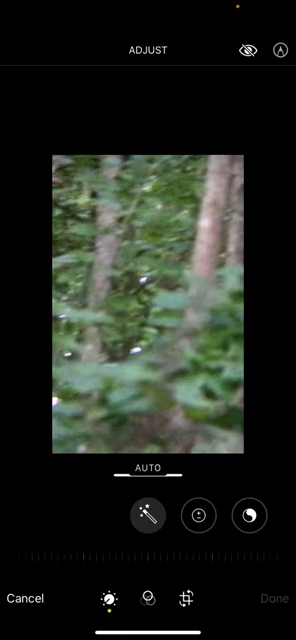
scroll(148, 300, "up", 5)
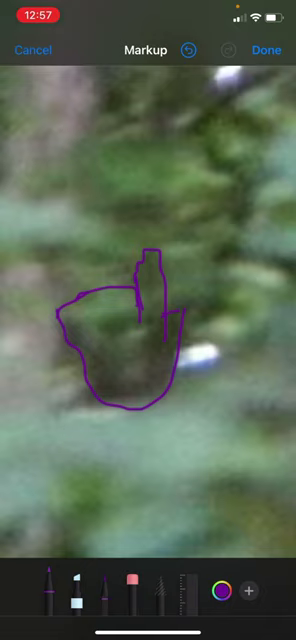
left_click_drag(127, 329, 147, 330)
mouse_move(80, 324)
left_mouse_down()
mouse_move(95, 331)
mouse_move(105, 351)
left_mouse_up()
left_click_drag(113, 349, 134, 363)
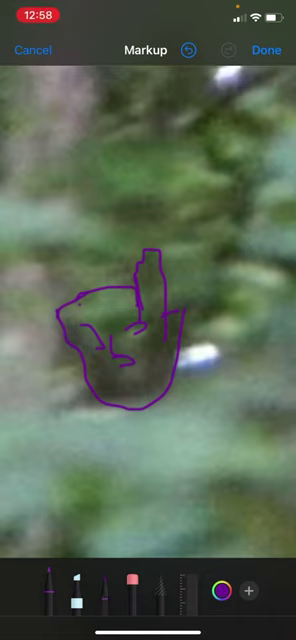
mouse_move(62, 298)
left_mouse_down()
mouse_move(55, 272)
mouse_move(75, 250)
mouse_move(135, 250)
mouse_move(140, 290)
left_mouse_up()
mouse_move(106, 268)
left_mouse_down()
mouse_move(106, 286)
mouse_move(100, 290)
mouse_move(120, 270)
left_mouse_up()
left_click_drag(78, 271, 92, 271)
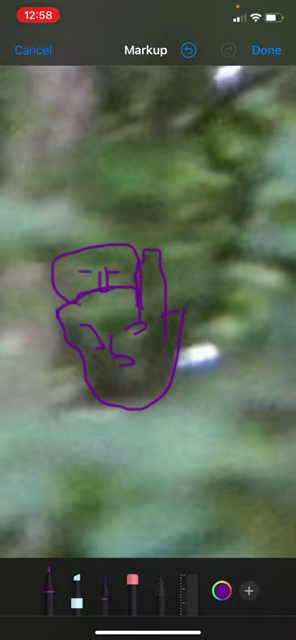
Step: Outline the head and draw both eyes, with a pupil and brow on the left
mouse_move(180, 318)
left_mouse_down()
mouse_move(225, 265)
mouse_move(229, 186)
mouse_move(193, 140)
mouse_move(88, 145)
mouse_move(56, 250)
mouse_move(43, 325)
left_mouse_up()
mouse_move(74, 214)
left_mouse_down()
mouse_move(92, 204)
mouse_move(114, 224)
mouse_move(90, 242)
mouse_move(78, 236)
left_mouse_up()
left_click_drag(101, 222, 91, 229)
mouse_move(176, 205)
left_mouse_down()
mouse_move(184, 202)
mouse_move(182, 220)
mouse_move(208, 184)
mouse_move(216, 219)
left_mouse_up()
left_click_drag(70, 196, 104, 203)
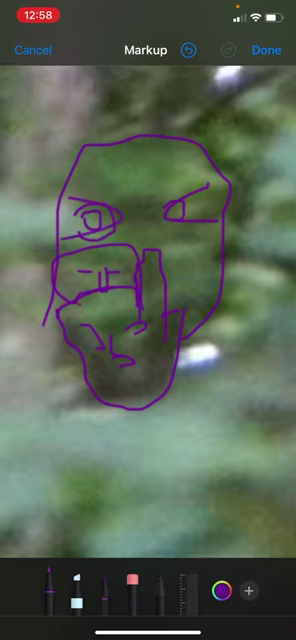
left_click_drag(167, 212, 182, 218)
left_click_drag(88, 213, 102, 215)
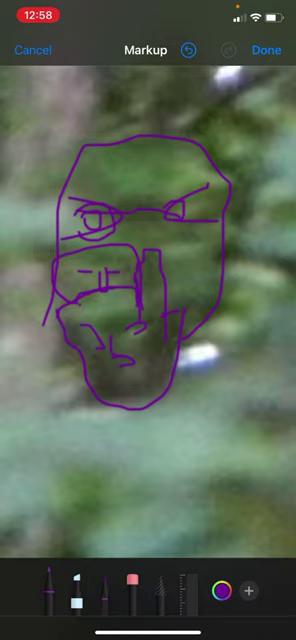
scroll(148, 300, "up", 3)
scroll(148, 300, "up", 1)
scroll(148, 300, "down", 2)
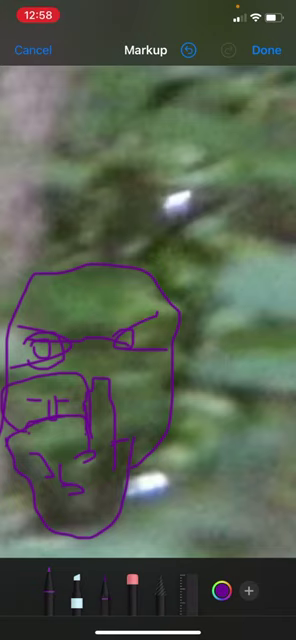
Step: Draw a hat curve above the head and extend the outline down both sides
mouse_move(174, 213)
left_mouse_down()
mouse_move(159, 177)
mouse_move(94, 169)
mouse_move(75, 188)
mouse_move(101, 198)
left_mouse_up()
mouse_move(77, 200)
left_mouse_down()
mouse_move(71, 216)
mouse_move(92, 231)
mouse_move(58, 266)
left_mouse_up()
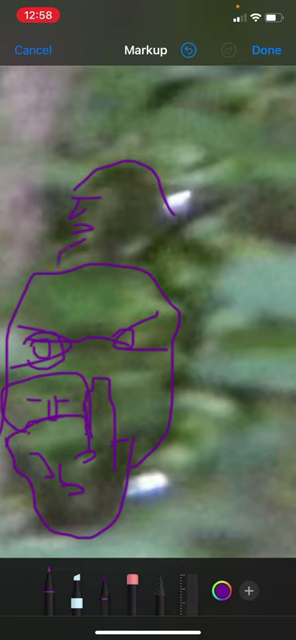
mouse_move(155, 192)
left_mouse_down()
mouse_move(192, 240)
mouse_move(200, 300)
left_mouse_up()
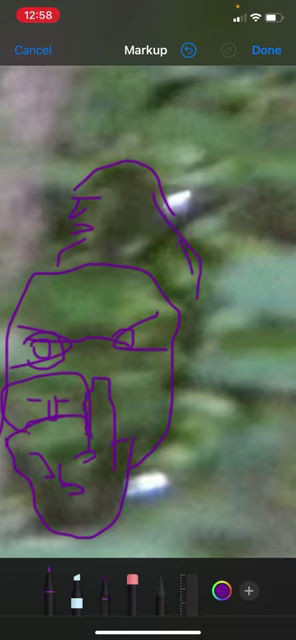
left_click_drag(184, 251, 193, 288)
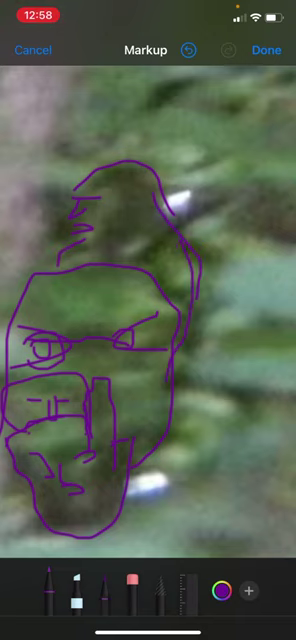
scroll(148, 310, "right", 3)
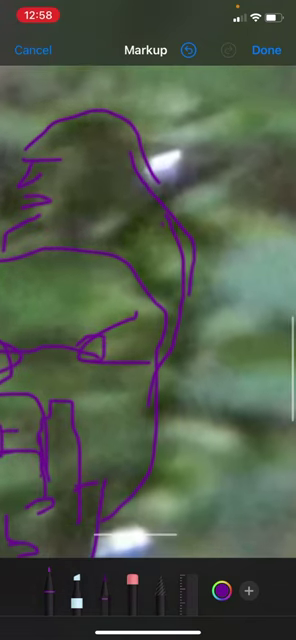
scroll(148, 310, "down", 3)
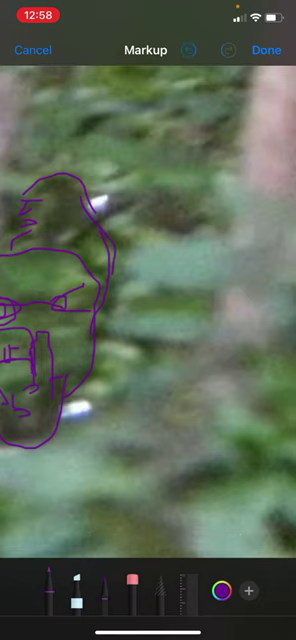
Step: Undo all strokes, removing the hat, eyes, head outlines and hand sketch
left_click(188, 50)
left_click(188, 50)
left_click(188, 50)
left_click(188, 50)
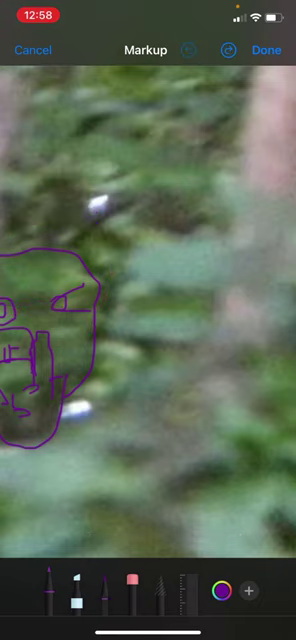
left_click(188, 50)
left_click(188, 50)
left_click(188, 50)
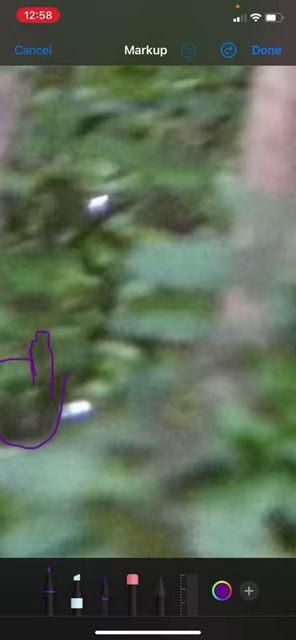
left_click(188, 50)
left_click(188, 50)
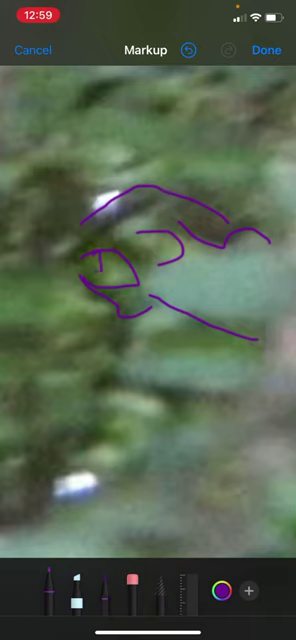
Step: Draw a small test loop at the top-left, then undo it to leave the photo bare
mouse_move(93, 188)
left_mouse_down()
mouse_move(120, 183)
mouse_move(126, 214)
left_mouse_up()
left_click_drag(100, 186, 90, 226)
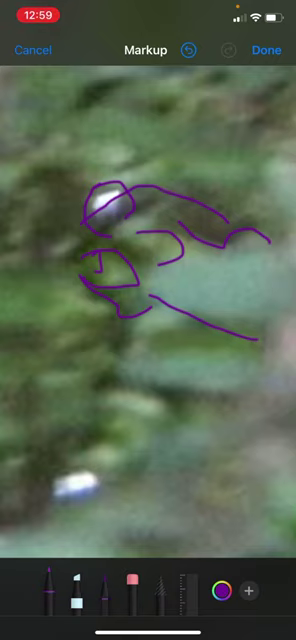
mouse_move(150, 250)
left_mouse_down()
mouse_move(95, 290)
mouse_move(70, 340)
mouse_move(65, 360)
left_mouse_up()
left_click(188, 50)
left_click(188, 50)
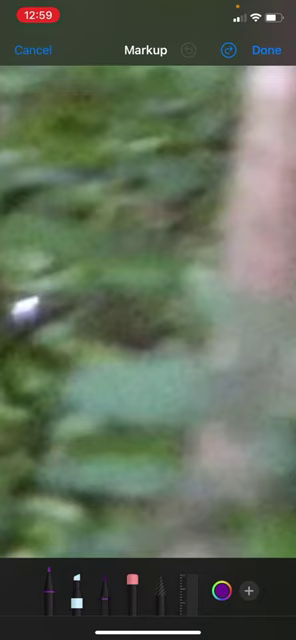
Step: Draw a new head outline with a brow line, both eyes and a nose
mouse_move(205, 197)
left_mouse_down()
mouse_move(136, 172)
mouse_move(86, 214)
mouse_move(80, 347)
left_mouse_up()
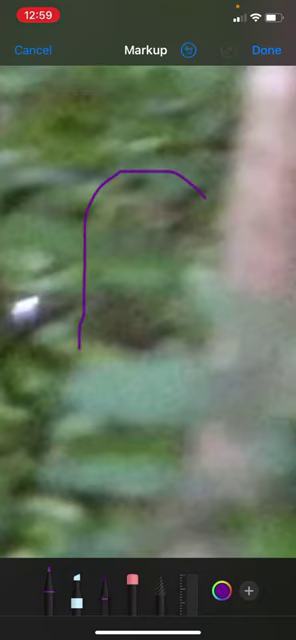
mouse_move(117, 210)
left_mouse_down()
mouse_move(167, 224)
mouse_move(197, 217)
left_mouse_up()
left_click_drag(122, 219, 128, 231)
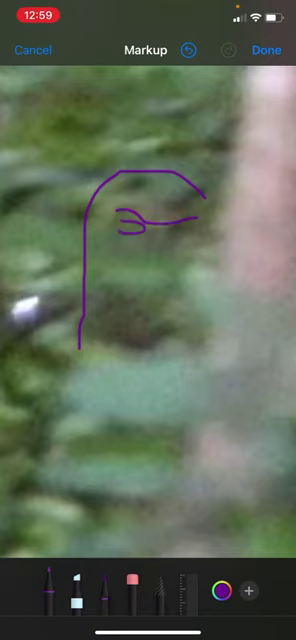
left_click_drag(196, 220, 180, 228)
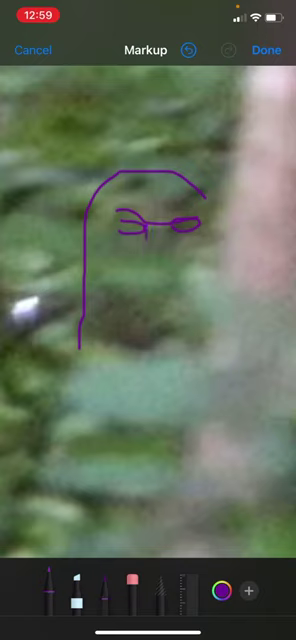
mouse_move(147, 215)
left_mouse_down()
mouse_move(148, 274)
mouse_move(158, 222)
left_mouse_up()
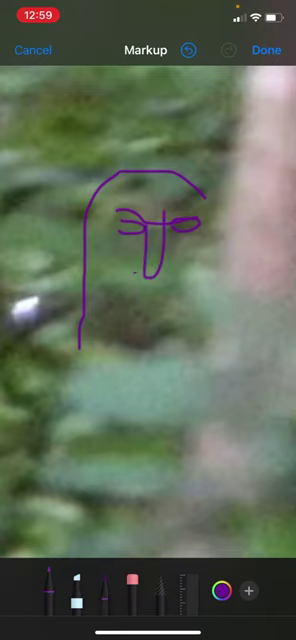
left_click_drag(133, 266, 176, 268)
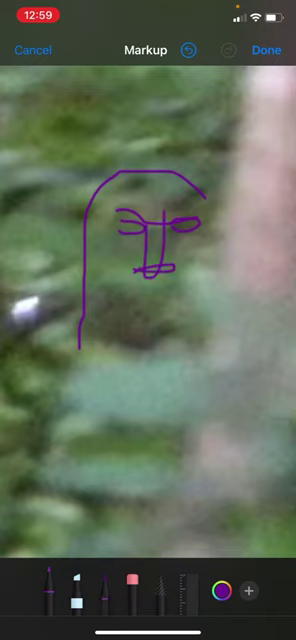
Step: Sketch a lower shape with marks and a mouth, then undo it
mouse_move(145, 348)
left_mouse_down()
mouse_move(158, 344)
mouse_move(190, 290)
mouse_move(145, 280)
mouse_move(92, 318)
mouse_move(107, 340)
left_mouse_up()
mouse_move(124, 286)
left_mouse_down()
mouse_move(134, 295)
mouse_move(142, 311)
left_mouse_up()
left_click(162, 306)
left_click_drag(126, 330, 141, 329)
left_click(188, 50)
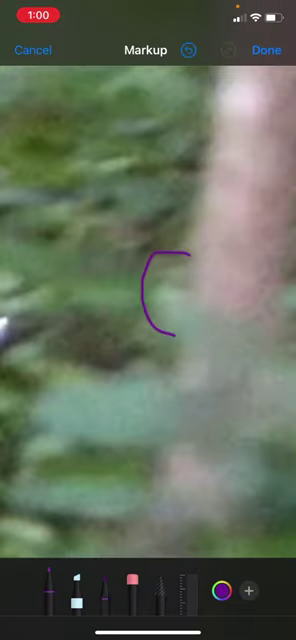
Step: Add small purple marks inside the bracket stroke
mouse_move(169, 283)
left_mouse_down()
mouse_move(169, 293)
mouse_move(180, 299)
left_mouse_up()
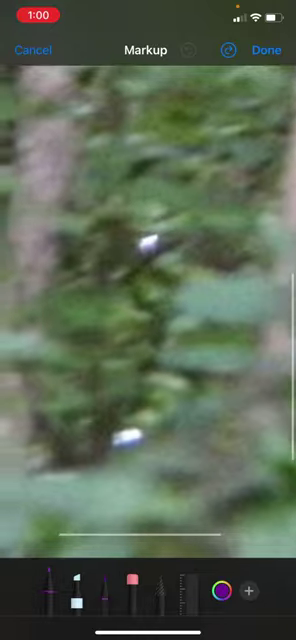
scroll(148, 350, "down", 5)
scroll(148, 350, "down", 2)
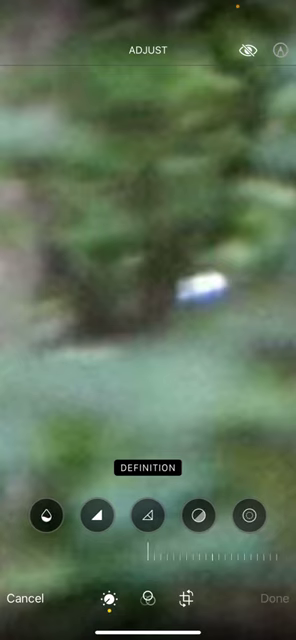
Step: Slide the Definition ruler up to 11
left_click_drag(200, 552, 145, 552)
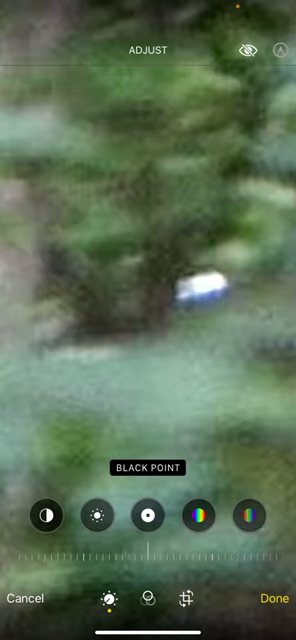
Step: Raise the photo's Brightness to 12
left_click_drag(148, 516, 199, 516)
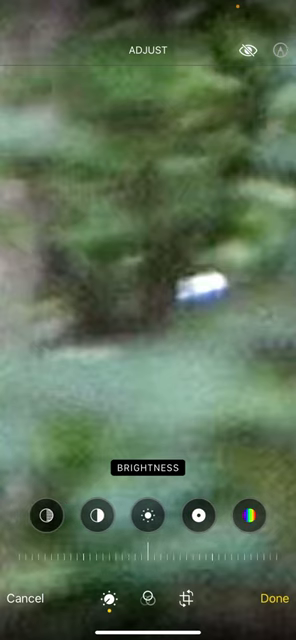
left_click_drag(148, 555, 125, 555)
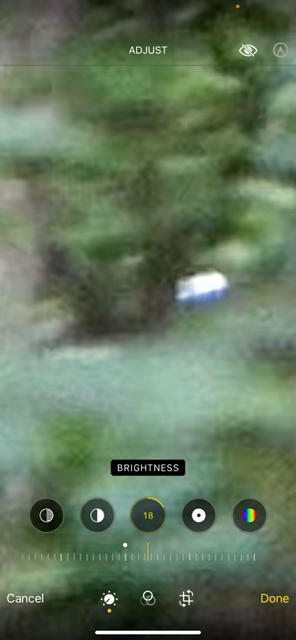
mouse_move(148, 555)
left_mouse_down()
mouse_move(168, 555)
mouse_move(158, 555)
left_mouse_up()
Step: Raise Contrast to 22 and lift Shadows to 7
left_click_drag(148, 516, 199, 516)
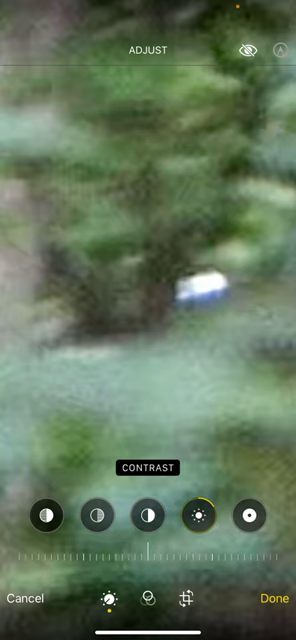
left_click_drag(148, 555, 119, 555)
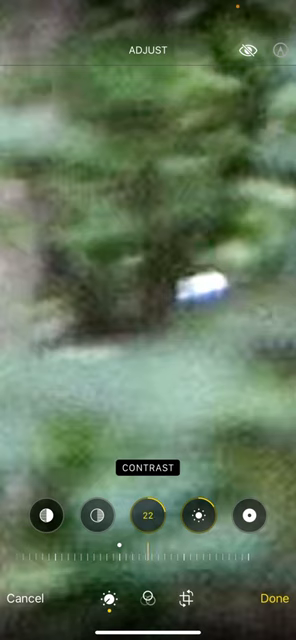
left_click_drag(148, 516, 199, 516)
left_click_drag(148, 555, 139, 555)
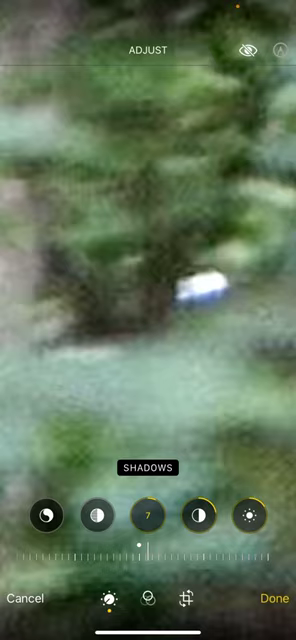